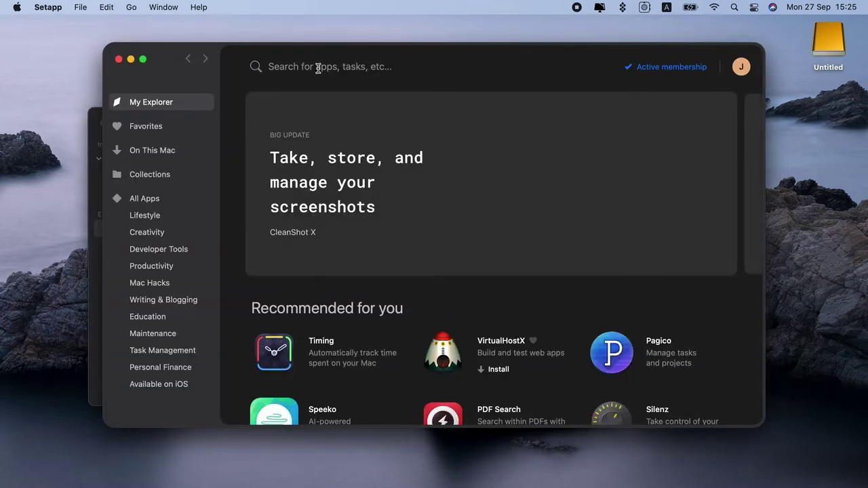
Search the app catalogue for "disk", clear the search and minimise the Setapp window
click(318, 69)
text(get)
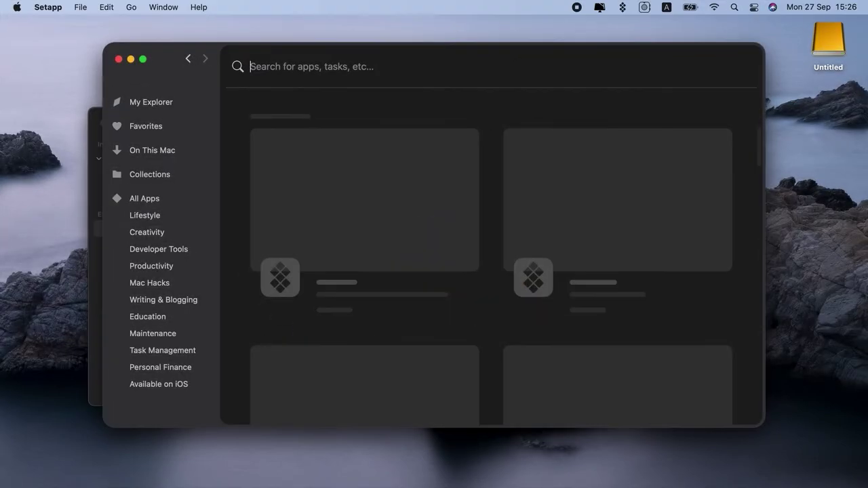
text(disk)
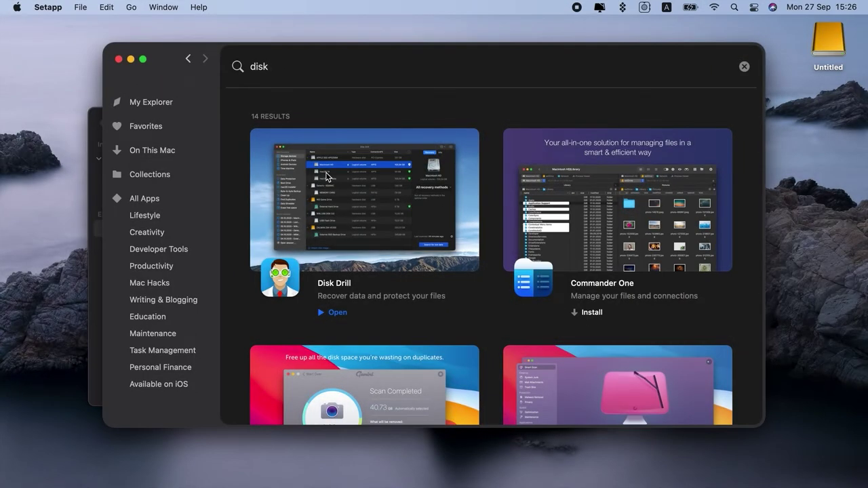
key(BackSpace)
key(BackSpace)
key(BackSpace)
key(BackSpace)
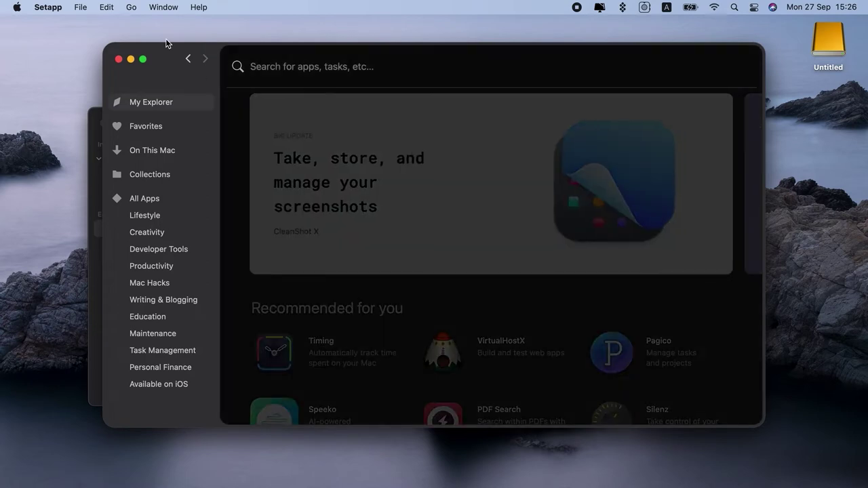
click(131, 59)
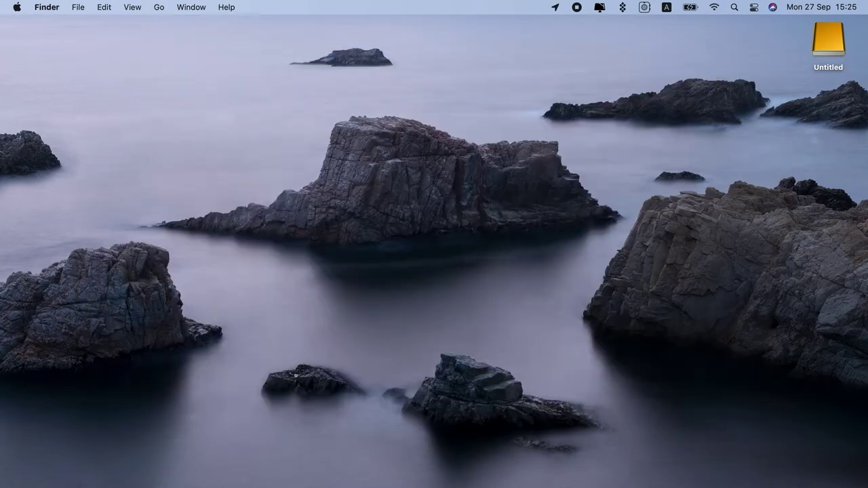
Open Disk Utility from the Utilities folder and select the external drive disk2s2
click(158, 7)
click(201, 205)
double_click(303, 219)
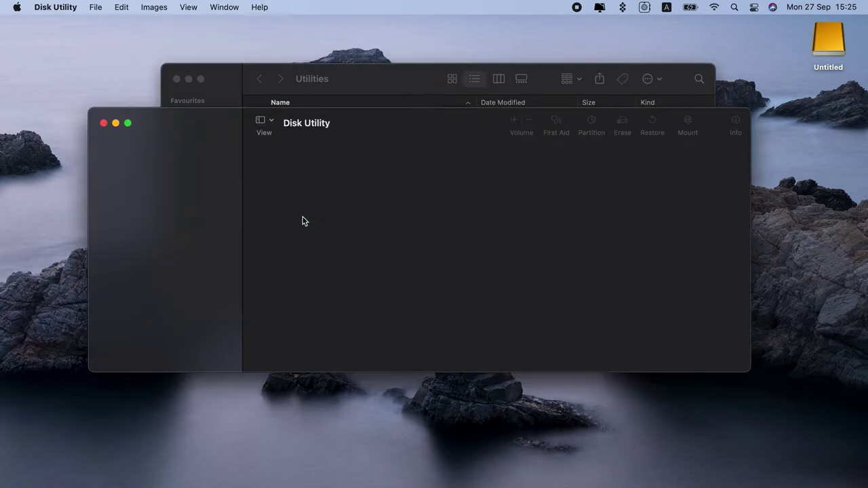
click(133, 229)
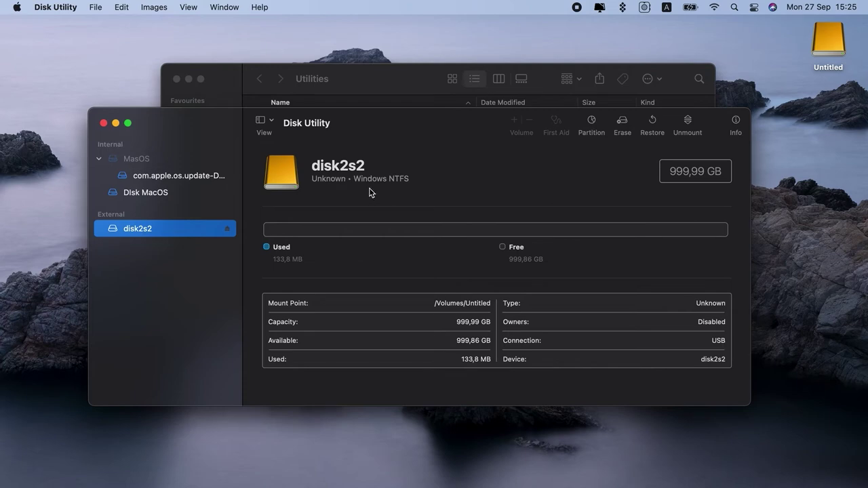
Review the formats offered for erasing disk2s2, cancel without erasing, and close the Disk Utility and Utilities windows
click(622, 122)
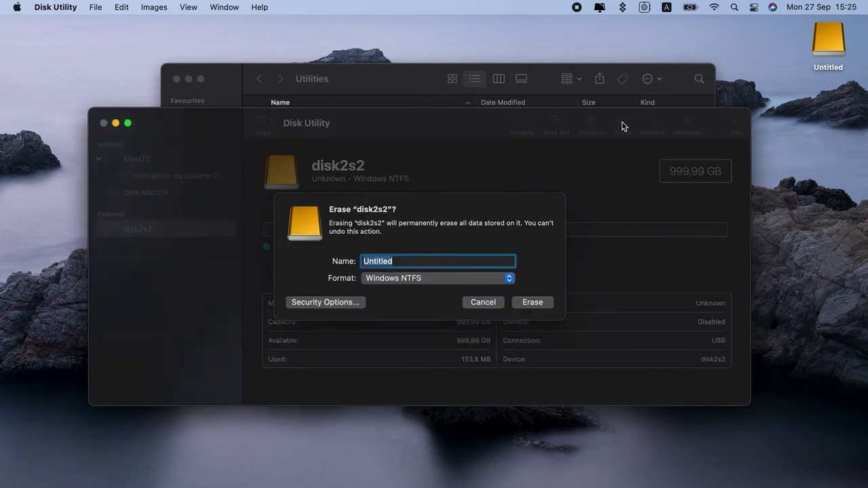
click(466, 280)
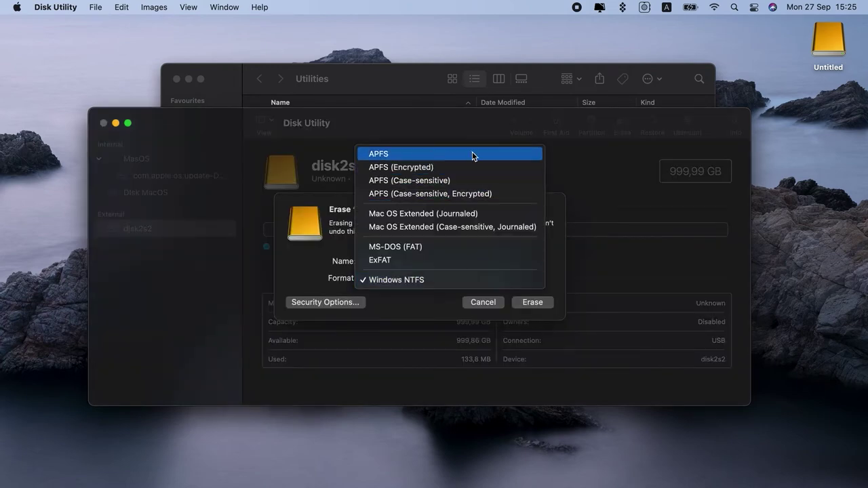
click(479, 302)
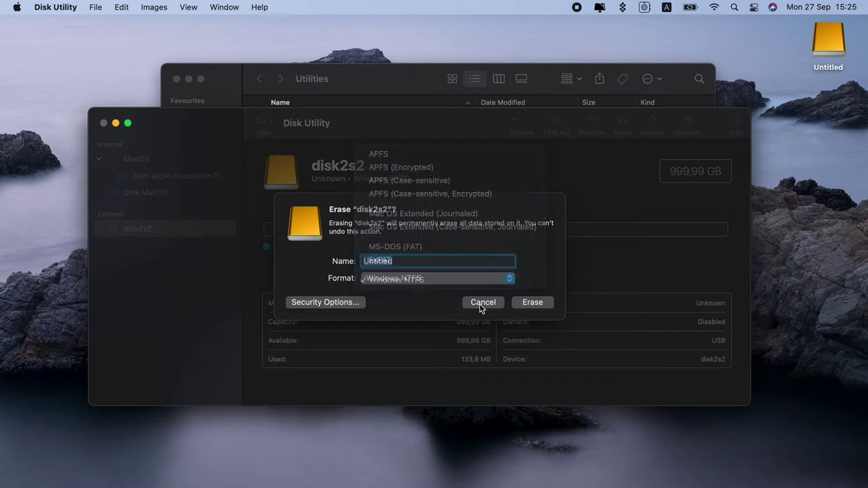
click(481, 302)
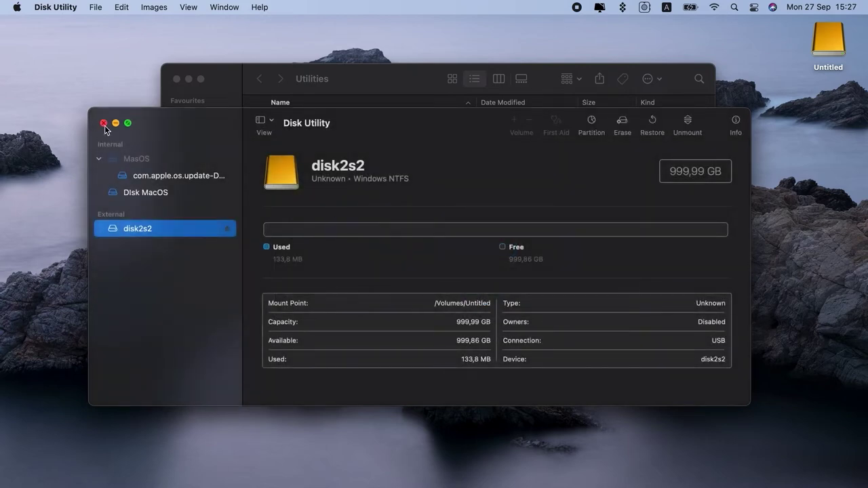
click(103, 123)
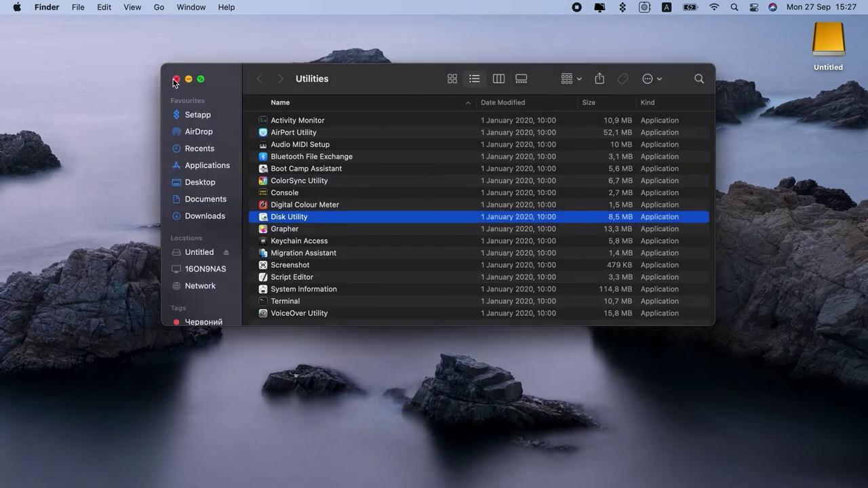
click(176, 79)
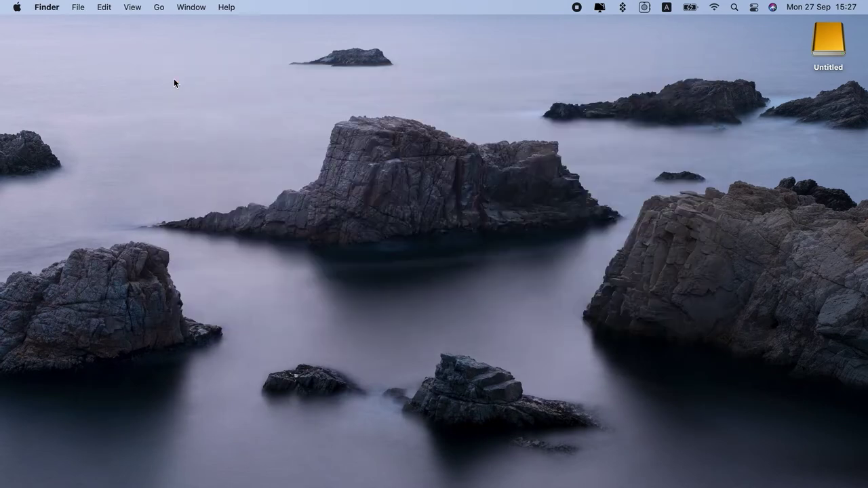
Search Setapp for "open ntfs" and install iBoysoft NTFS for Mac
click(625, 9)
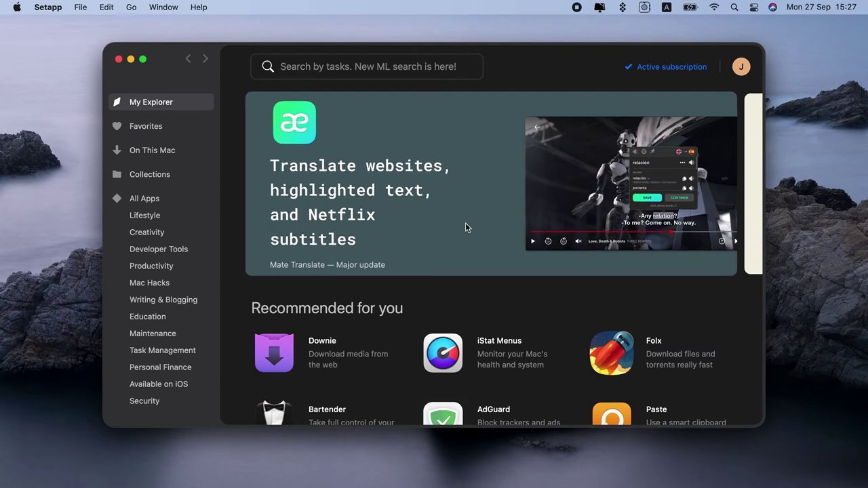
click(341, 65)
text(o)
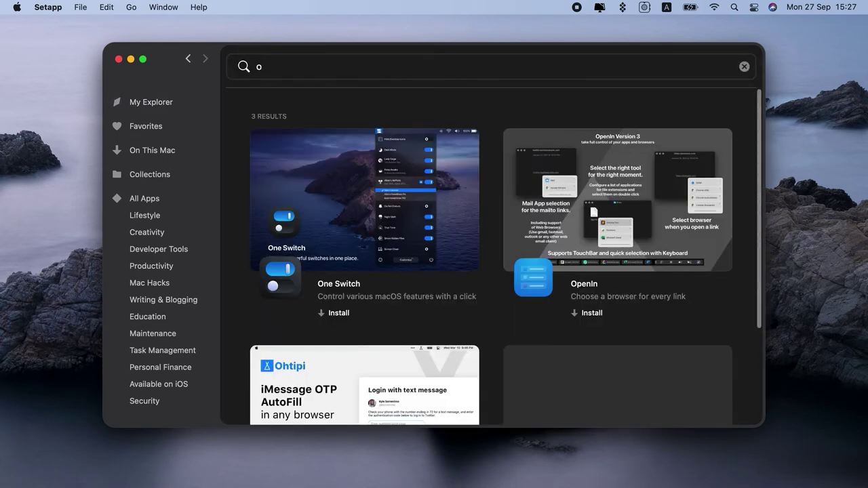
text(pen n)
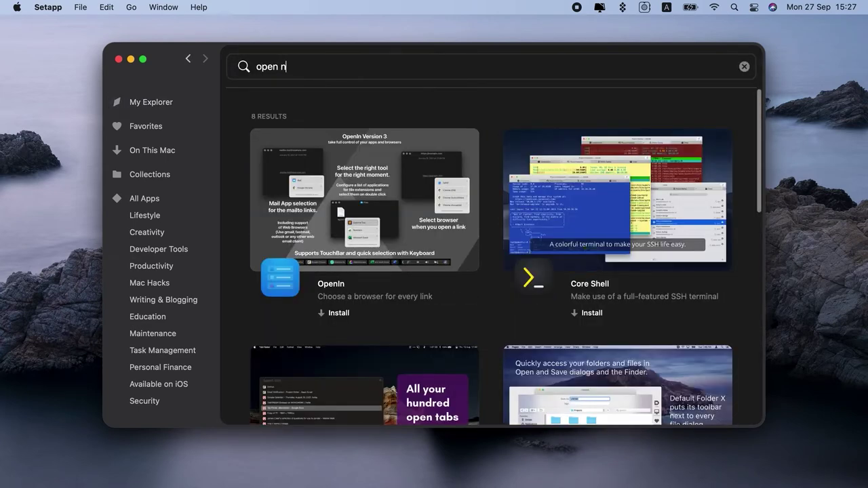
text(tfs)
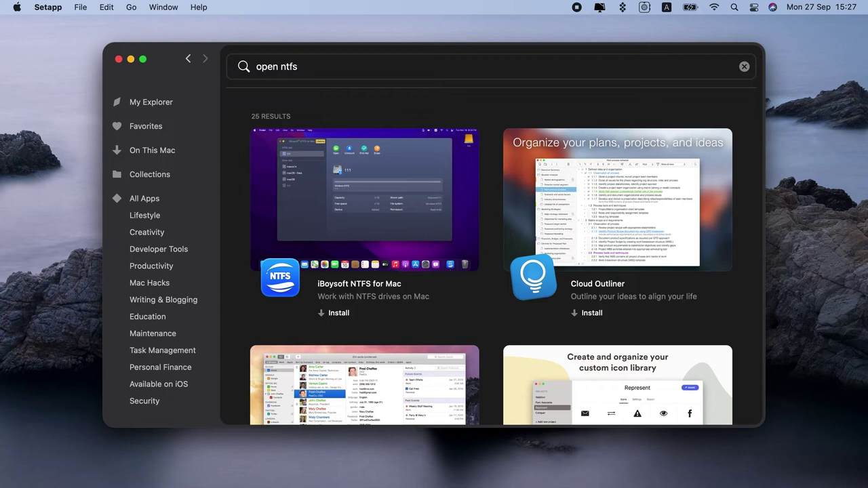
click(362, 289)
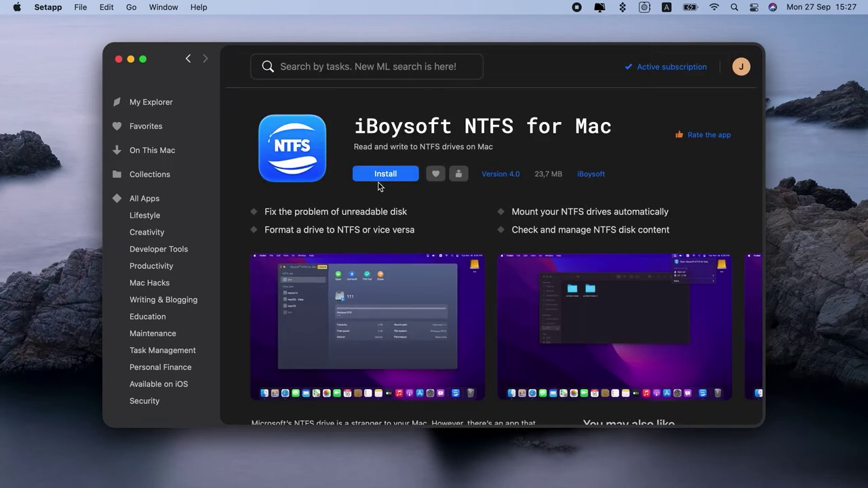
click(381, 175)
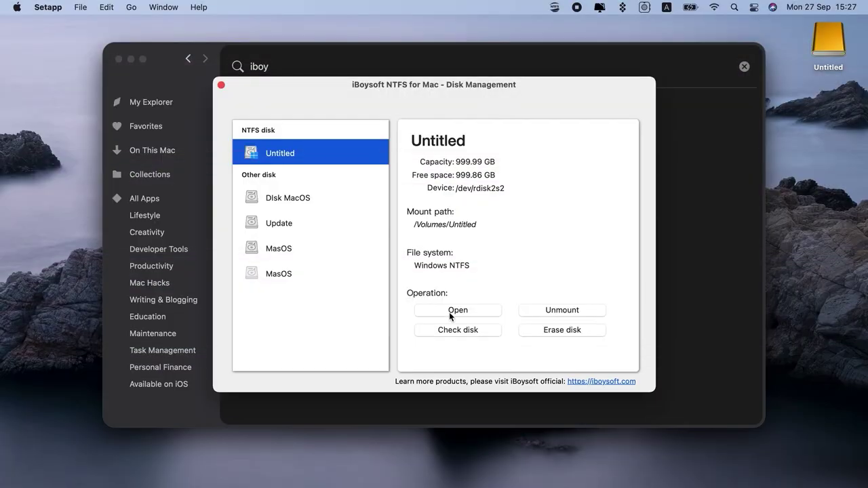
Open the Untitled NTFS disk from iBoysoft, allow access to files on the removable volume, and close the disk's folder window
click(457, 310)
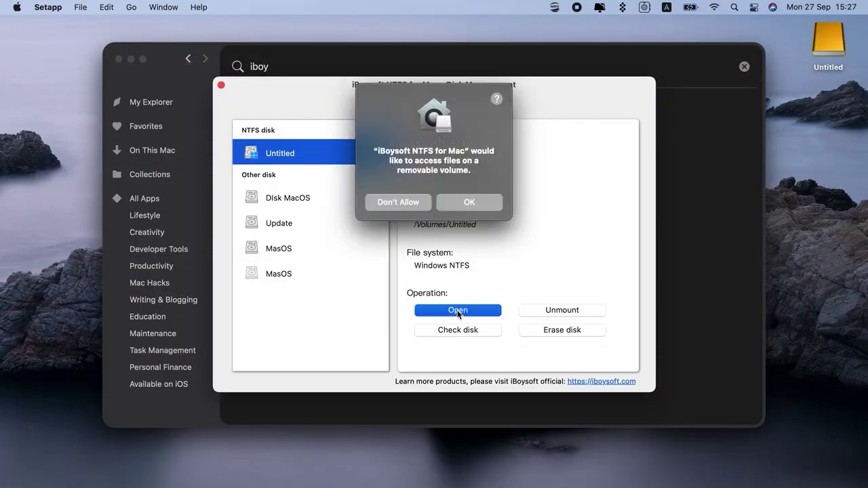
click(469, 202)
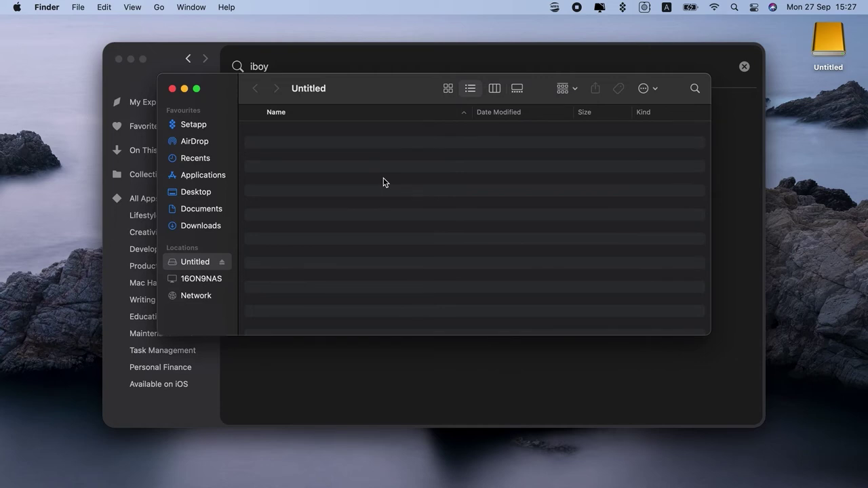
click(172, 88)
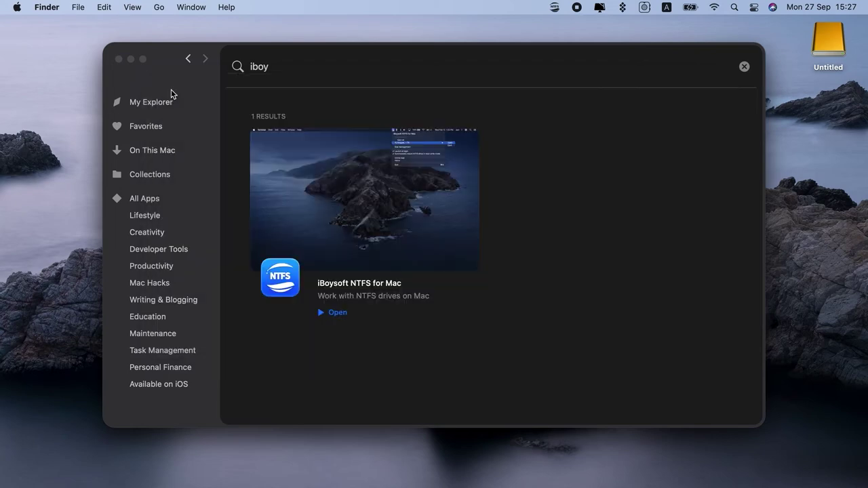
Clear the "iboy" search and close the Setapp and iBoysoft disk management windows
click(745, 68)
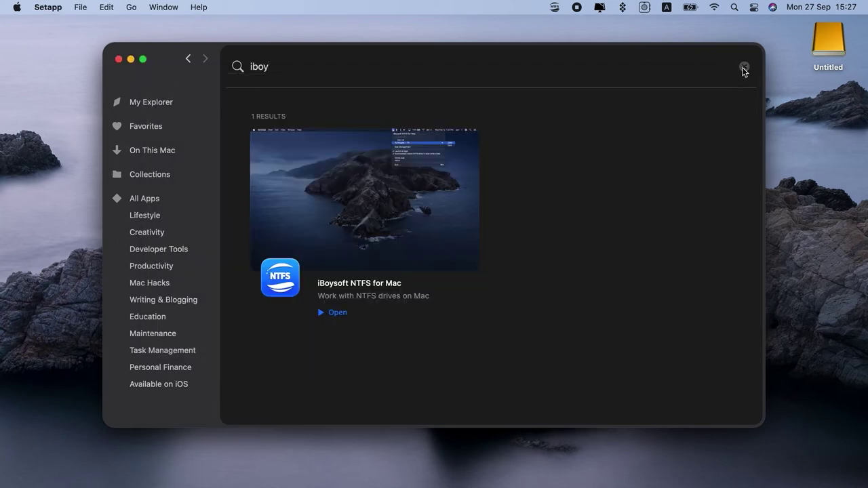
click(744, 69)
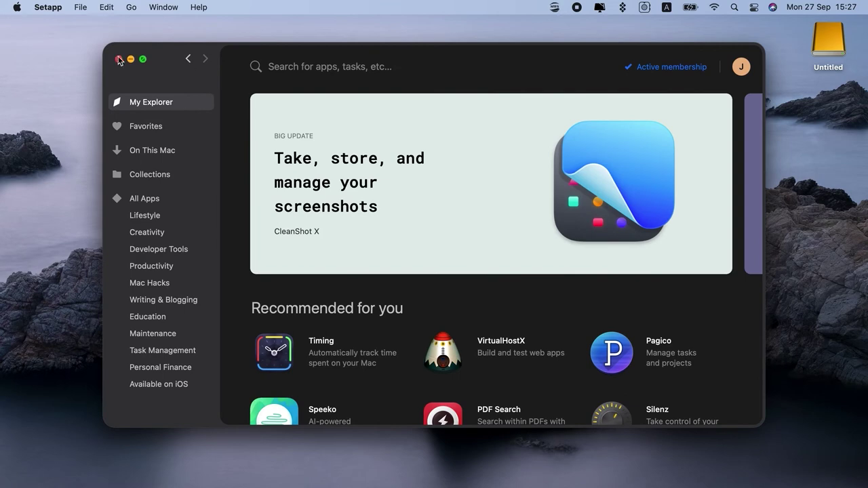
click(119, 60)
click(222, 86)
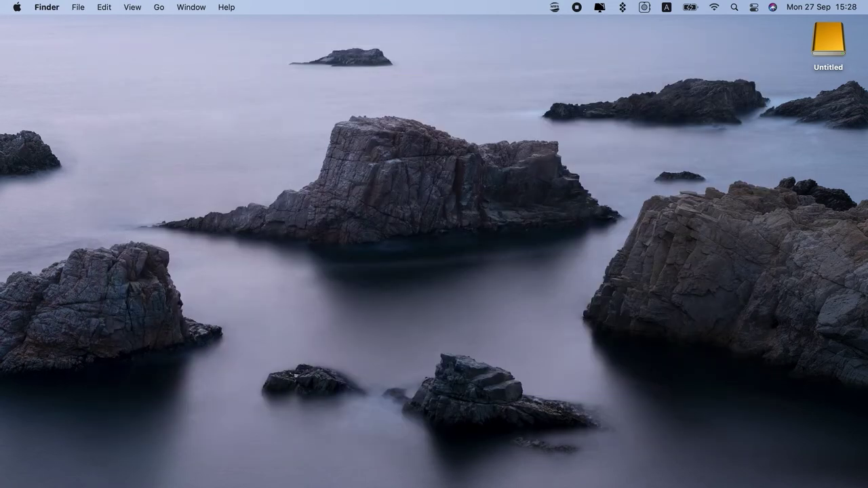
Find Terminal among the installed apps with the search "te" and launch it
key(F4)
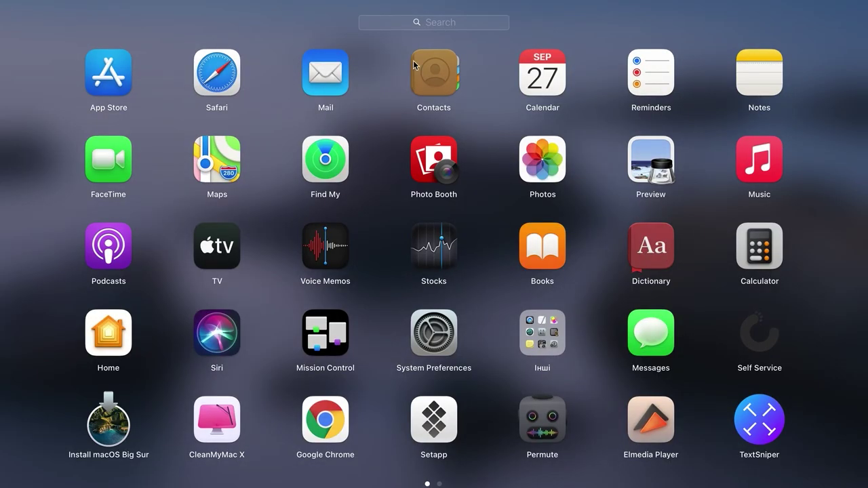
click(421, 23)
text(te)
click(429, 72)
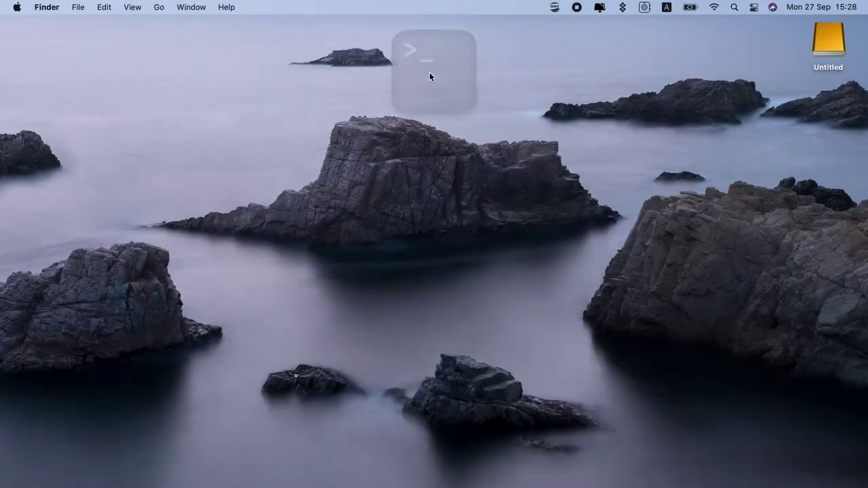
Open the fstab file for editing with sudo nano /etc/fstab, authenticating with the account password
text(sudo nano /etc/fstab)
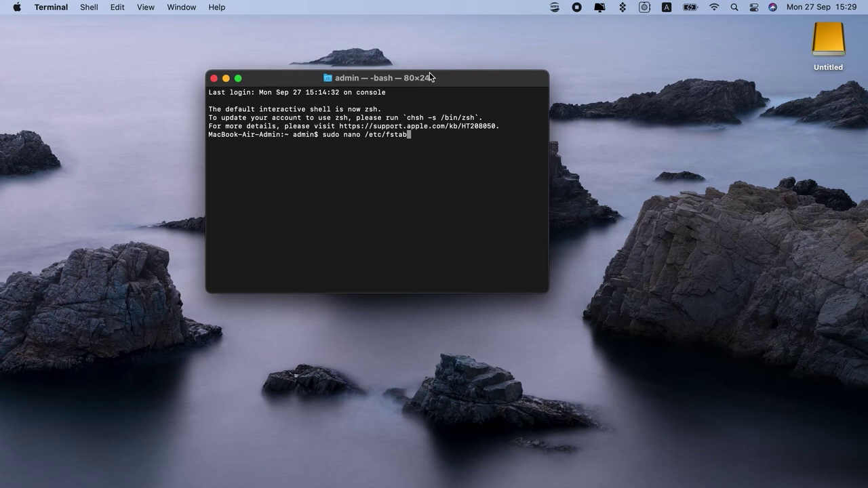
key(Return)
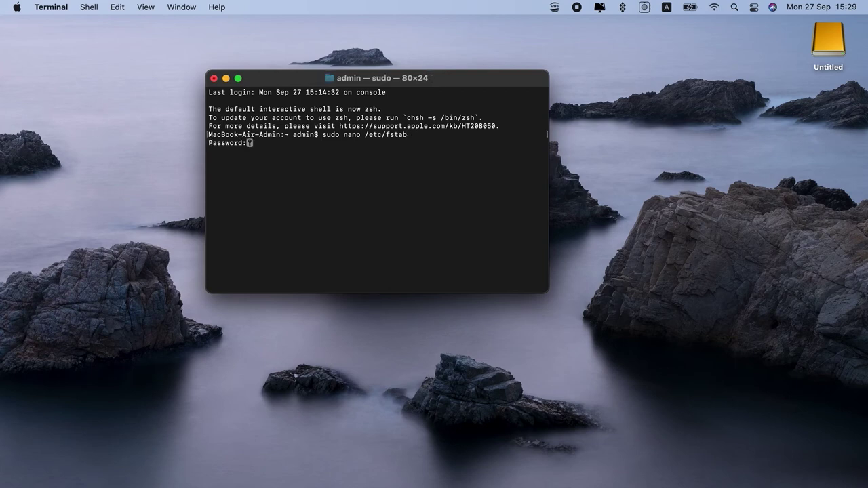
key(Return)
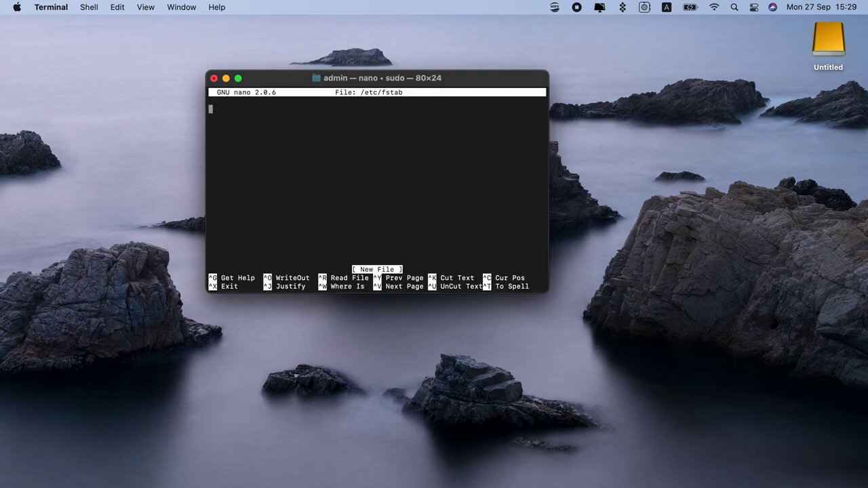
Add the line "LABEL=Untitled none ntfs rw, auto, nobrowse" and start writing it out to /etc/fstab
text(LABEL=Untitled none)
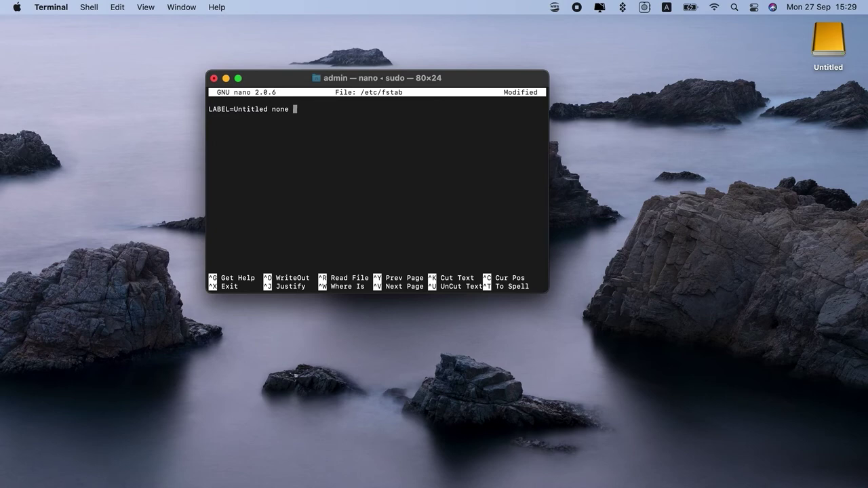
text(,ntfs rw, auto, nobrowse)
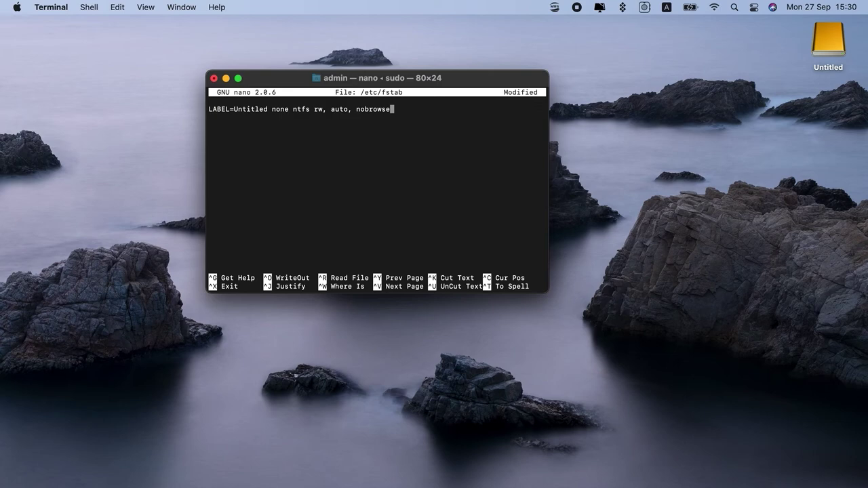
key(ctrl+o)
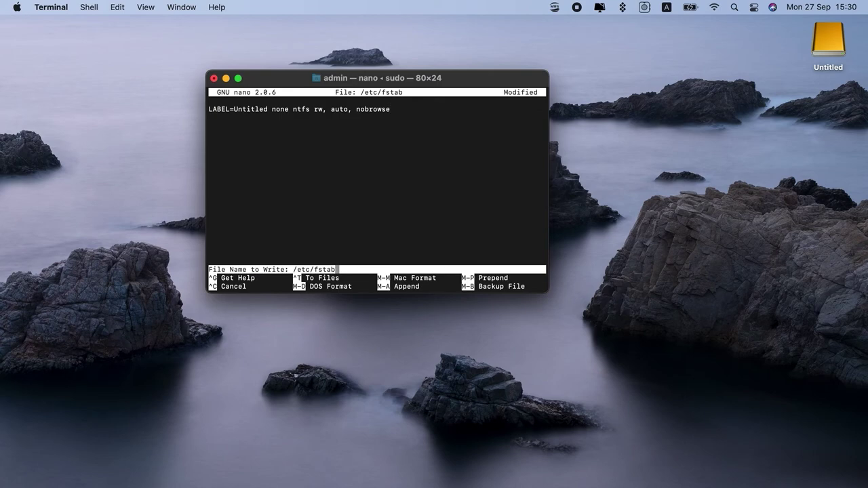
Switch to Finder and go to the folder /Volumes/Untitled to access the external drive
click(159, 16)
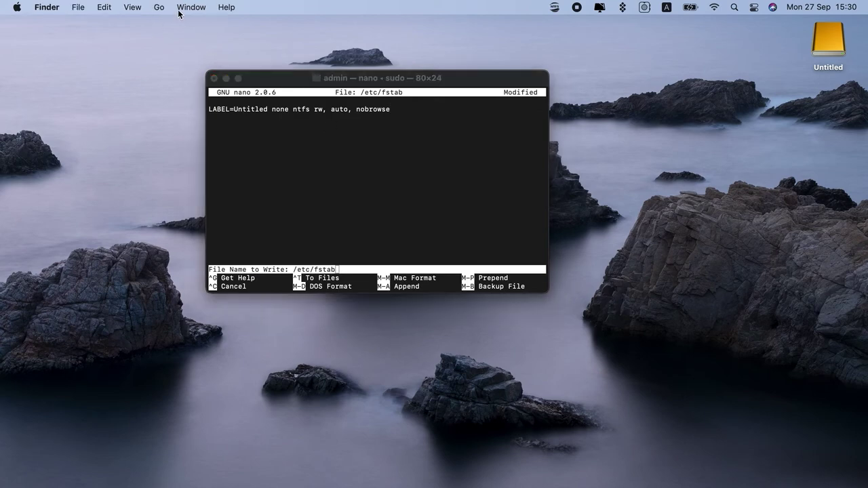
click(162, 6)
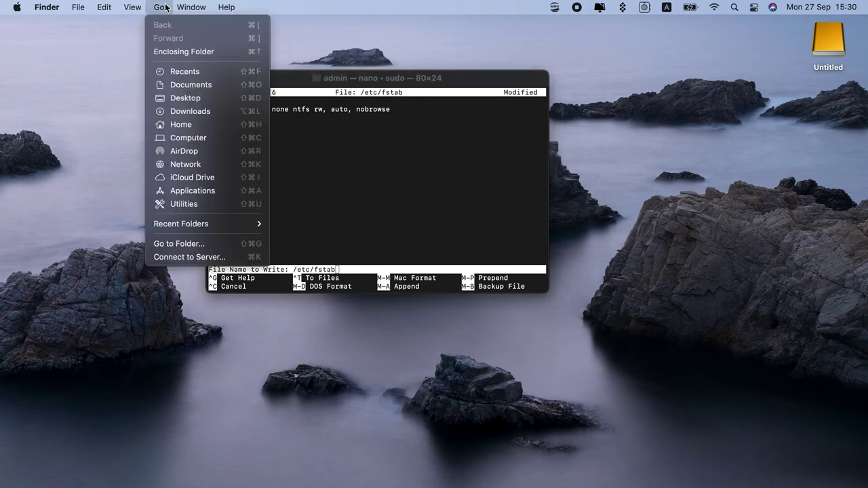
click(210, 247)
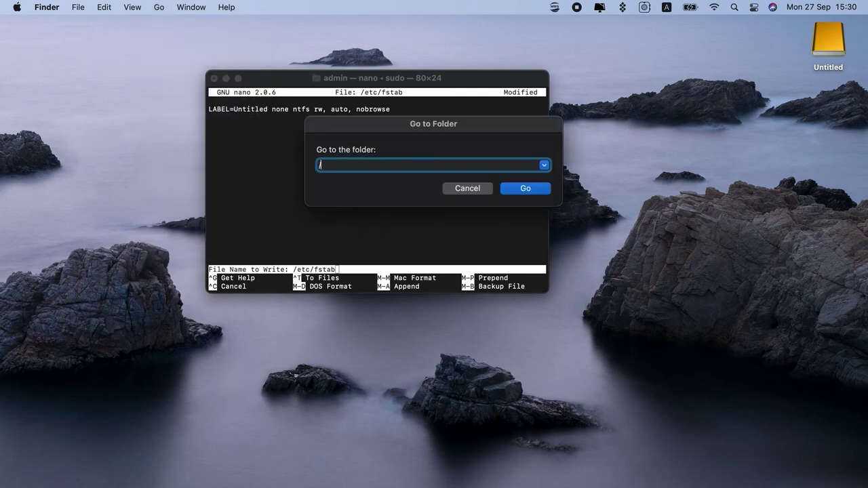
text(Vo)
key(Tab)
text(U)
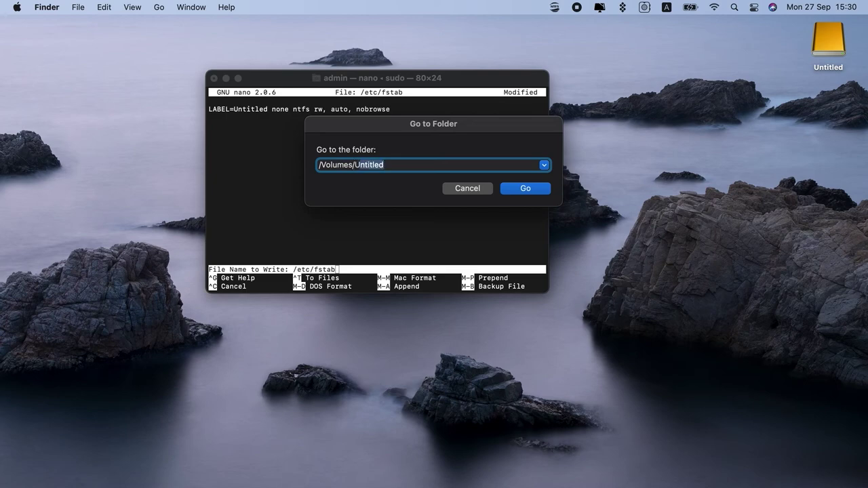
key(Tab)
key(Return)
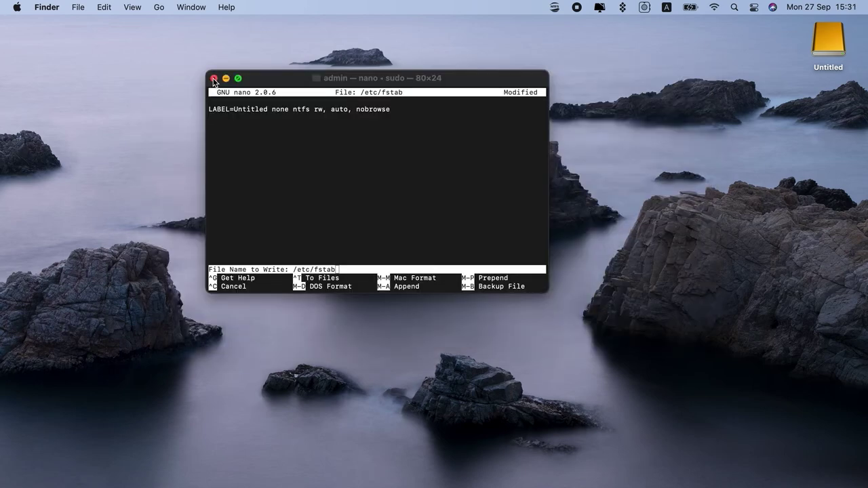
Close the Terminal window, terminating its running nano and sudo processes, and eject the Untitled drive
click(214, 79)
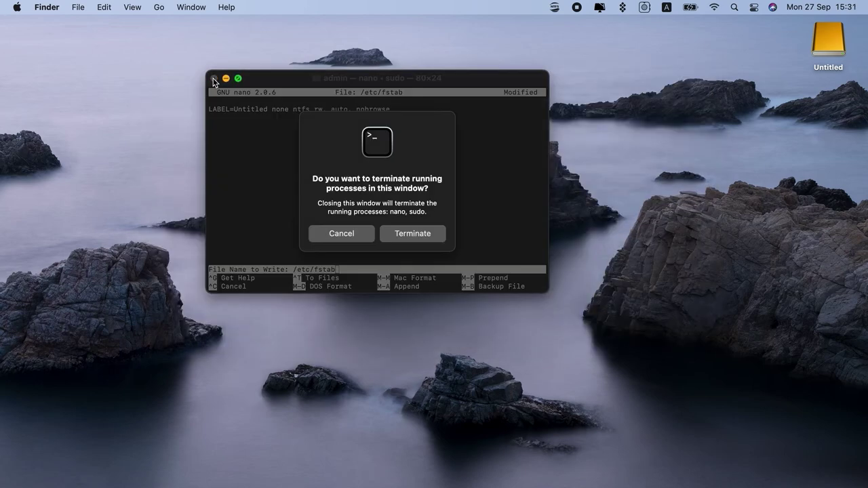
click(410, 236)
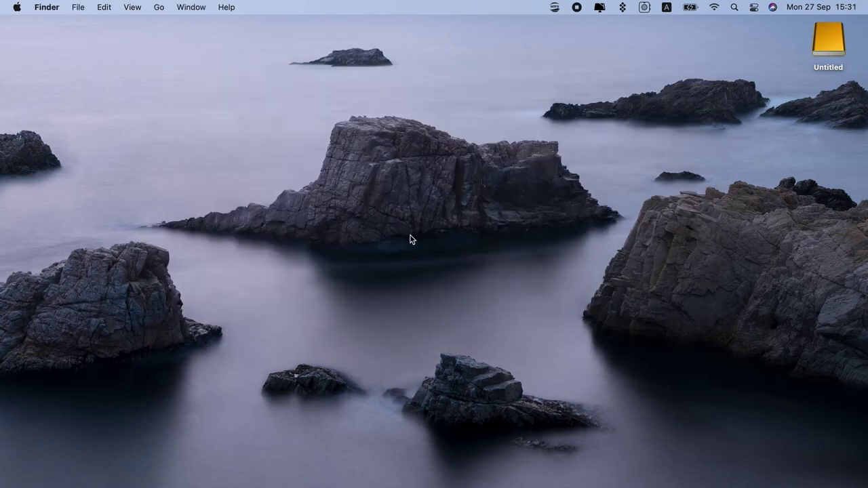
right_click(825, 46)
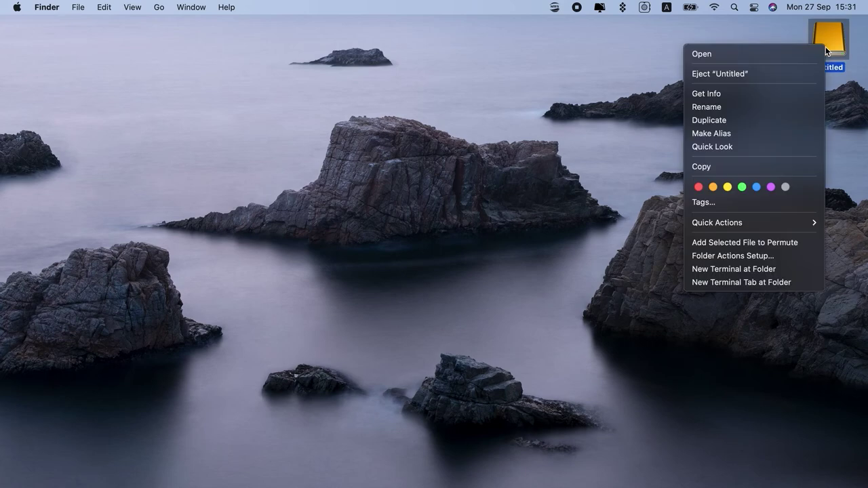
click(785, 73)
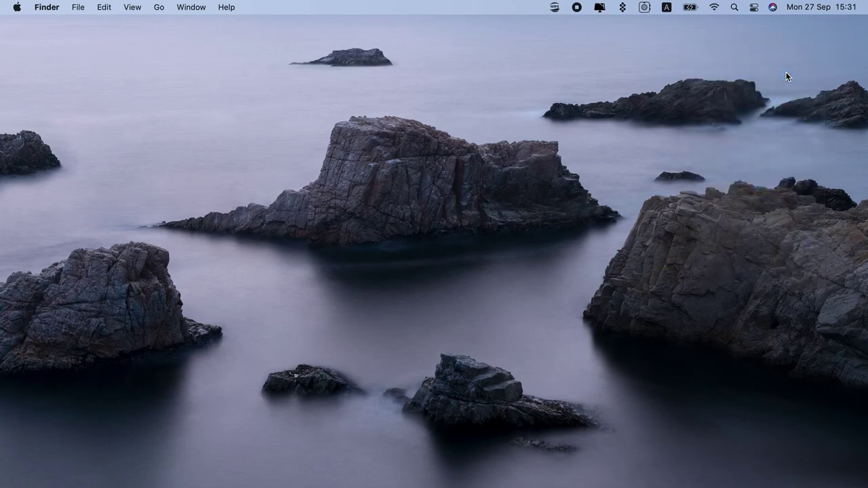